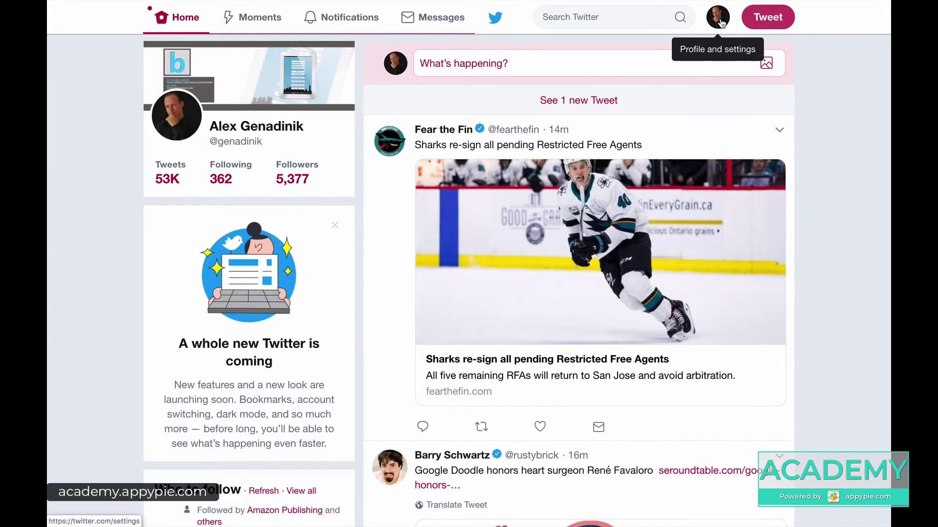
- Open Twitter Ads from the account and go to its conversion tracking page
left_click(720, 19)
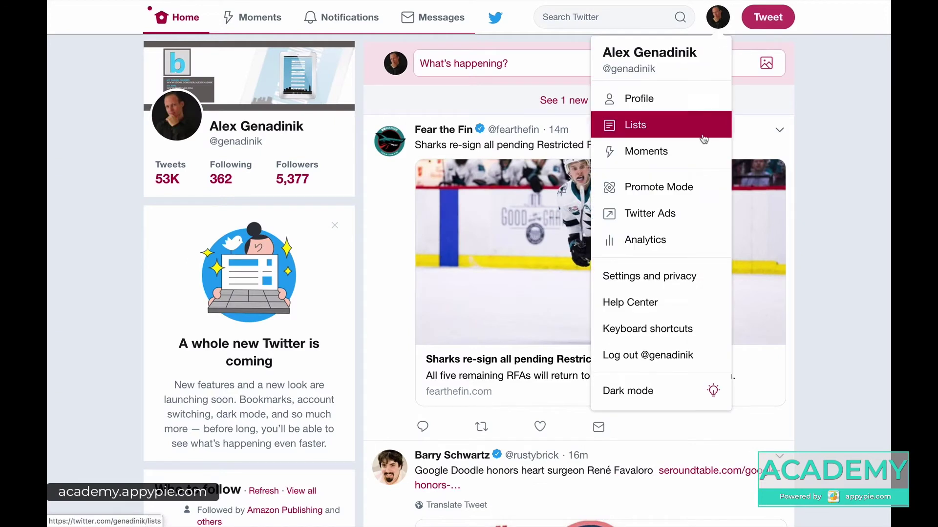
left_click(651, 217)
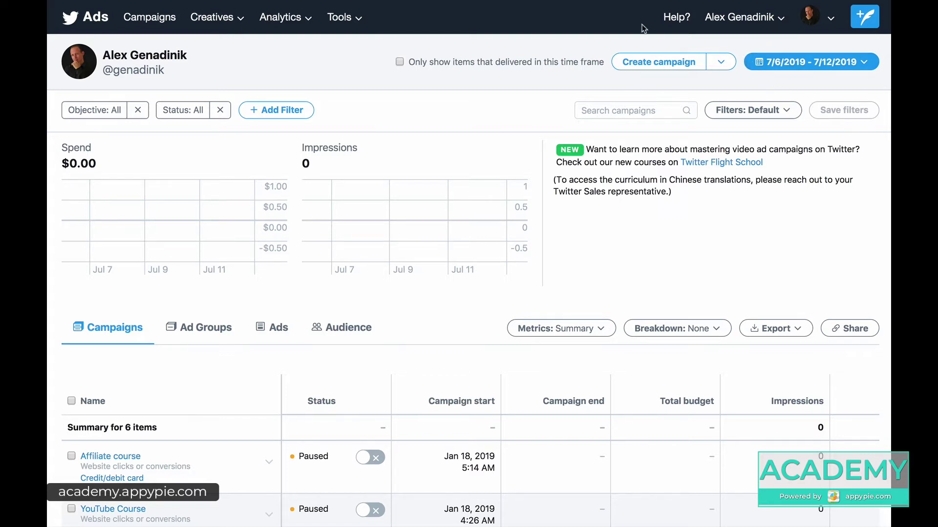
left_click(358, 23)
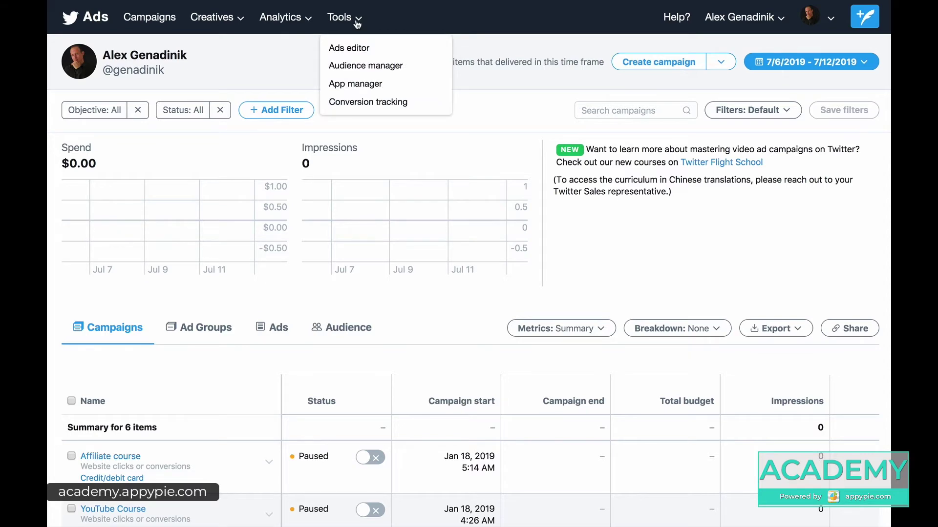
left_click(355, 104)
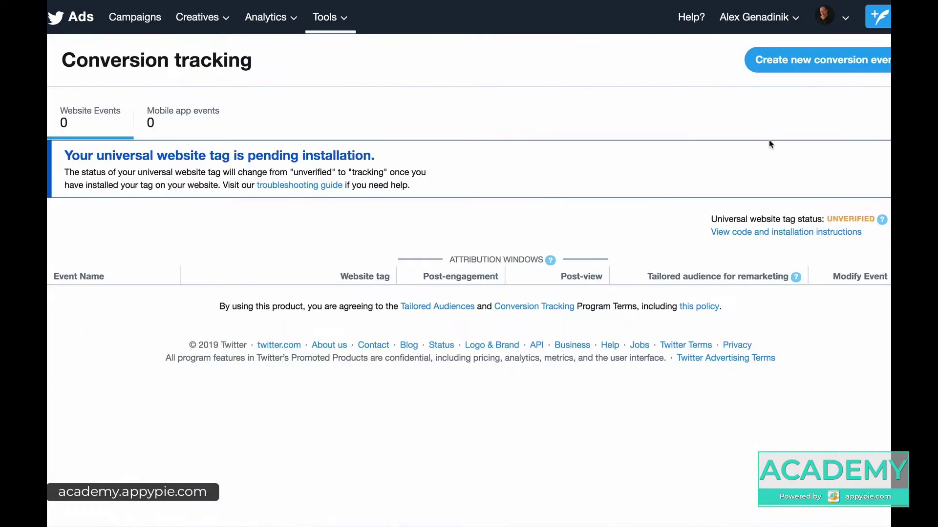
- Start a new conversion event named "Fundraising book" with Site visit as the conversion type
left_click(835, 64)
left_click(456, 155)
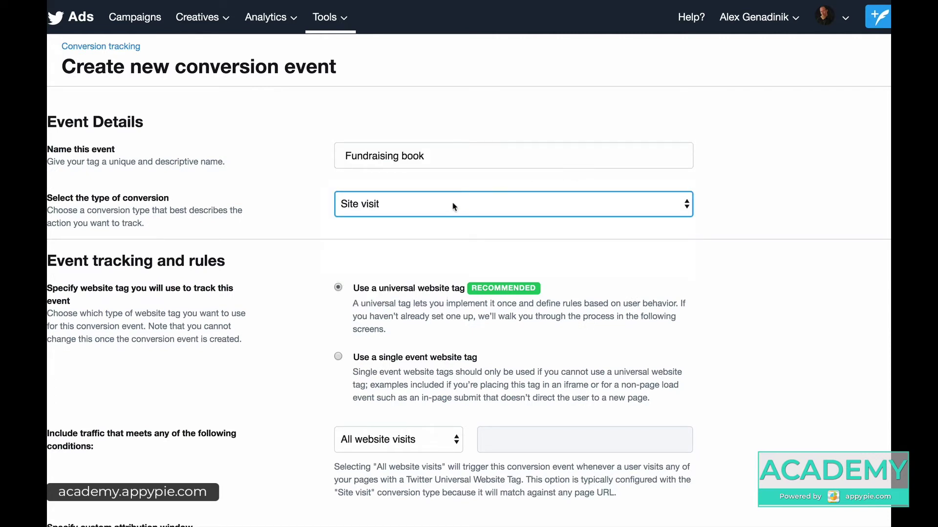
left_click(382, 206)
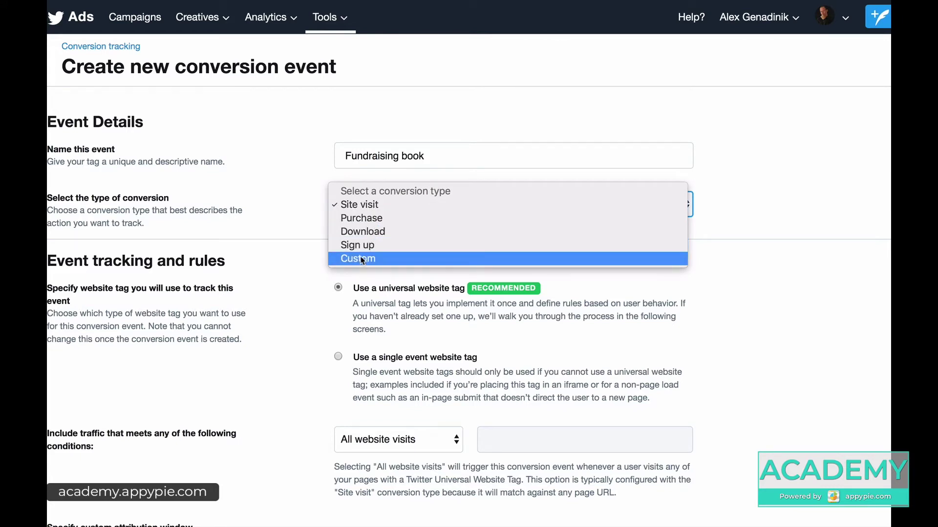
left_click(364, 205)
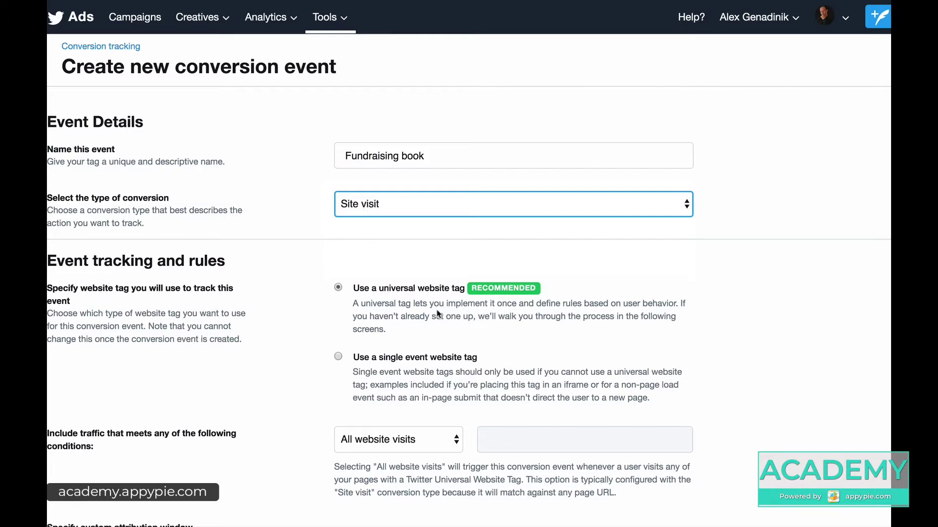
- Set the traffic condition to "URL contains" with the Amazon fundraising book link, trimmed to end at "keywords=fundraising"
scroll(439, 315, "down", 4)
left_click(424, 262)
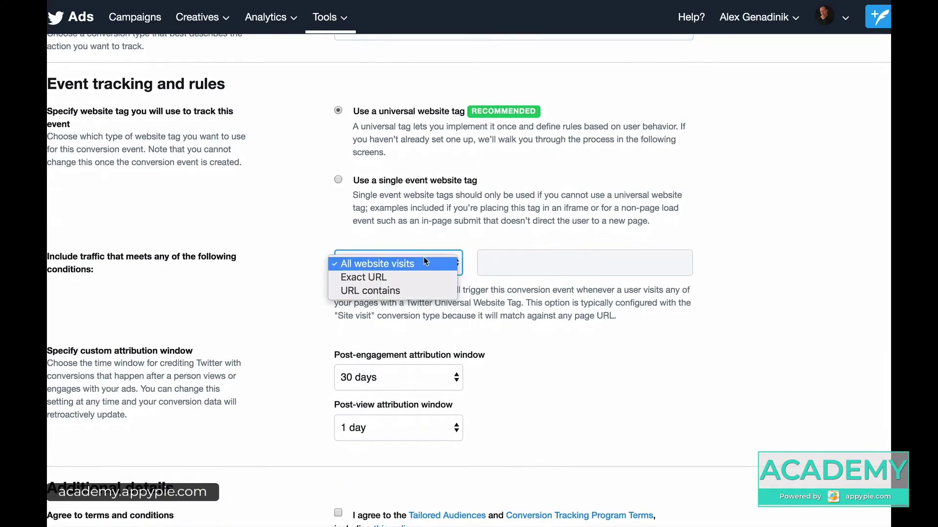
left_click(388, 291)
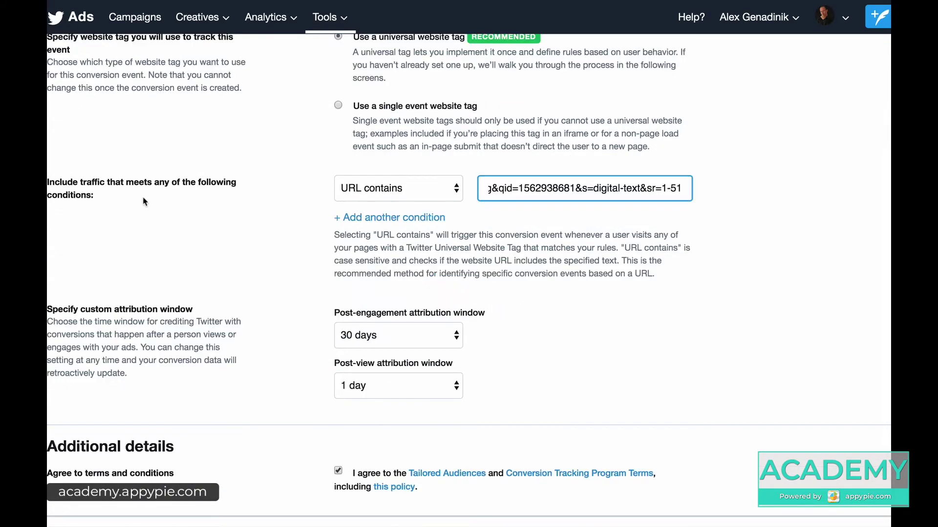
left_click_drag(528, 178, 424, 194)
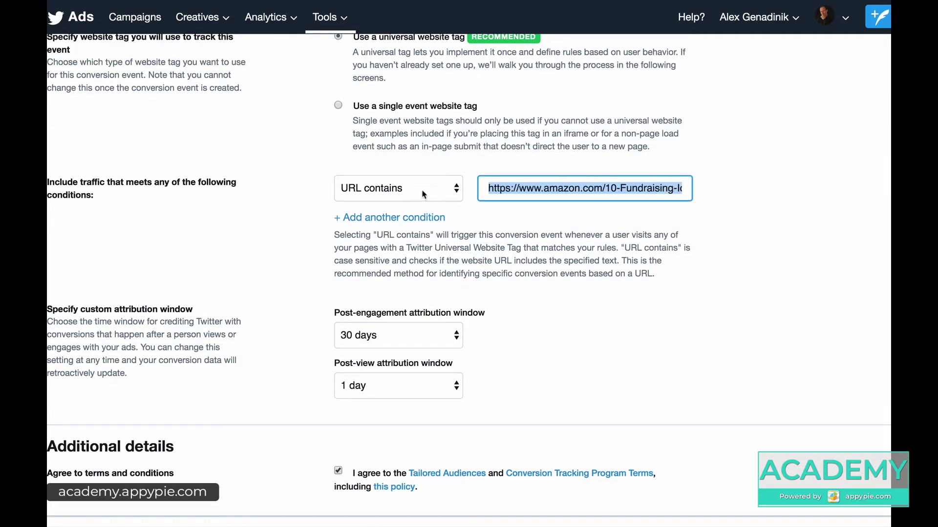
left_click(558, 184)
left_click_drag(580, 188, 725, 196)
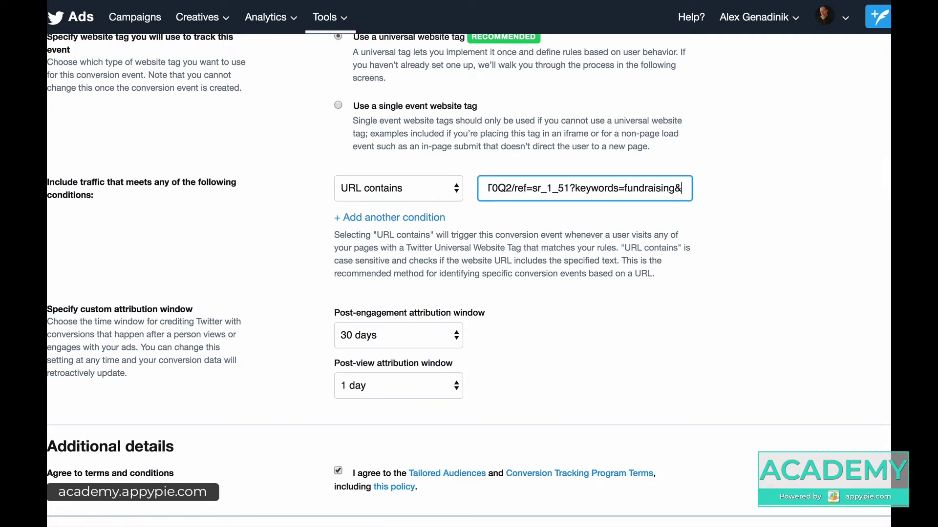
key("BackSpace")
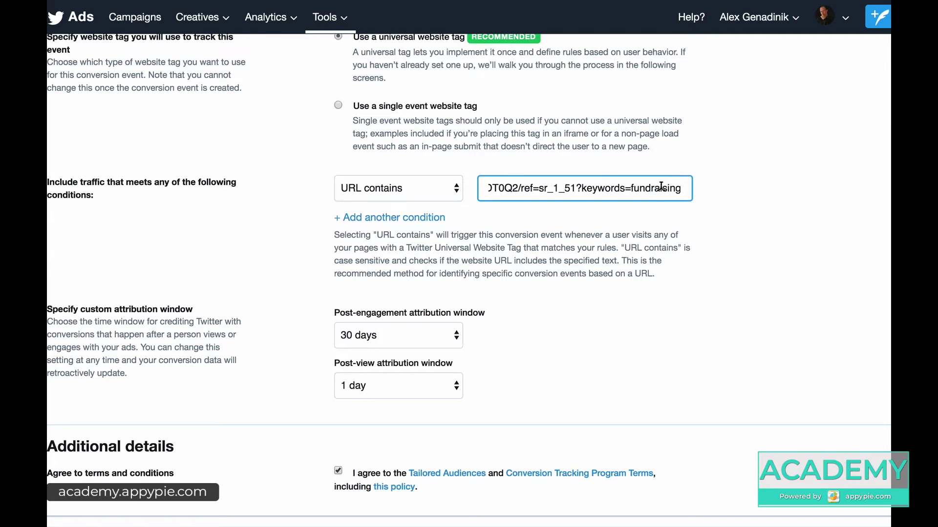
- Save the conversion event and copy the whole universal website tag code
scroll(540, 344, "down", 3)
left_click(80, 460)
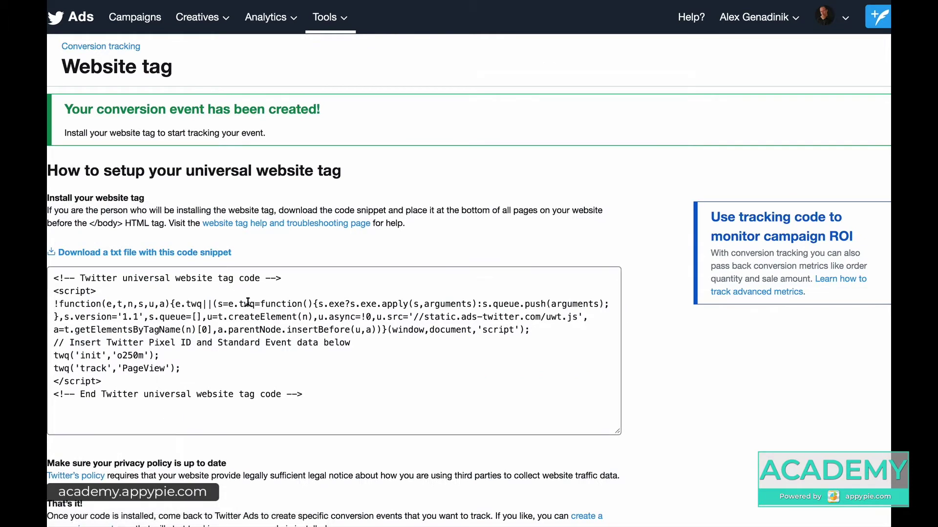
left_click_drag(316, 399, 55, 265)
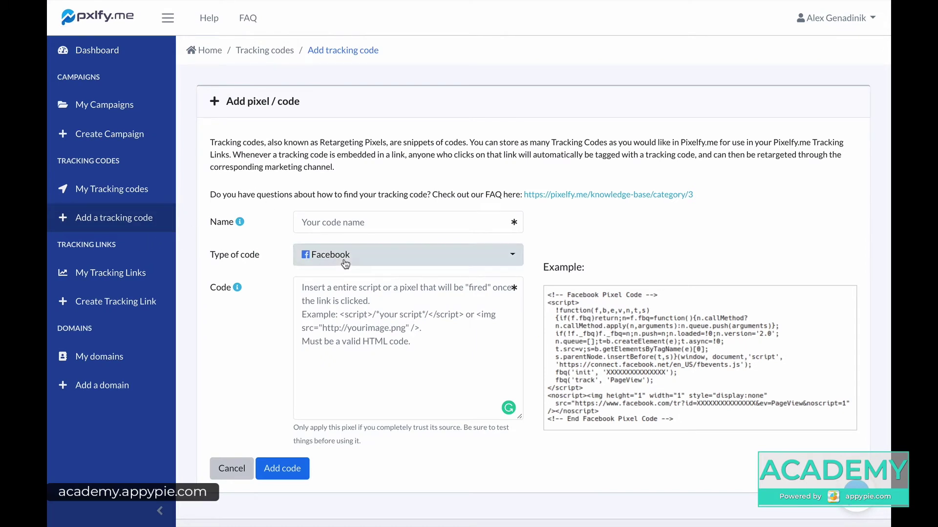
- In Pixelfy.me, add a Twitter tracking code named "Twitter Pixel For Fundraising Book" containing the copied website tag snippet
left_click(344, 259)
left_click(333, 334)
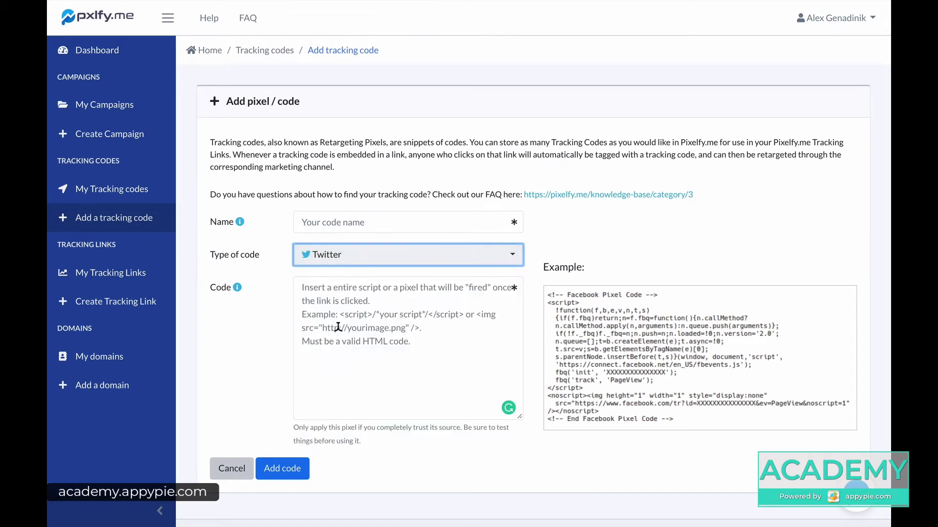
left_click(334, 309)
key("ctrl+v")
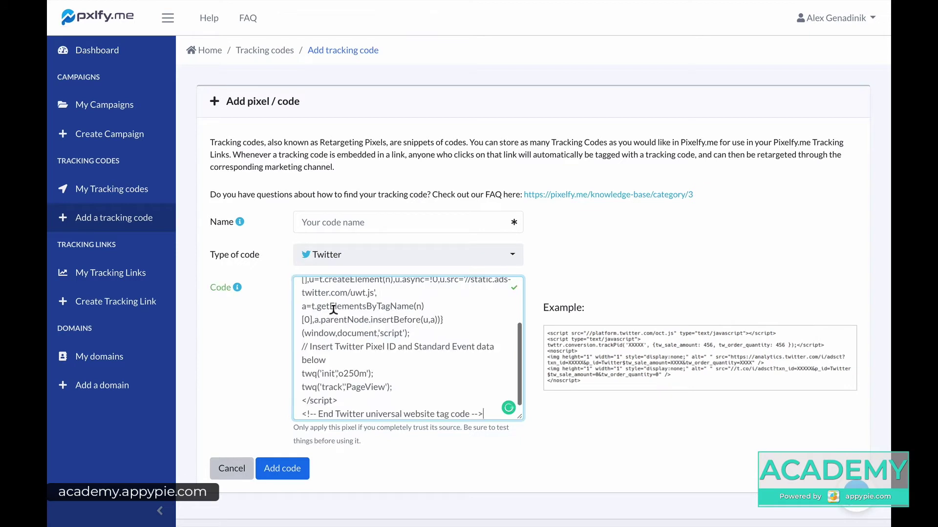
left_click(362, 223)
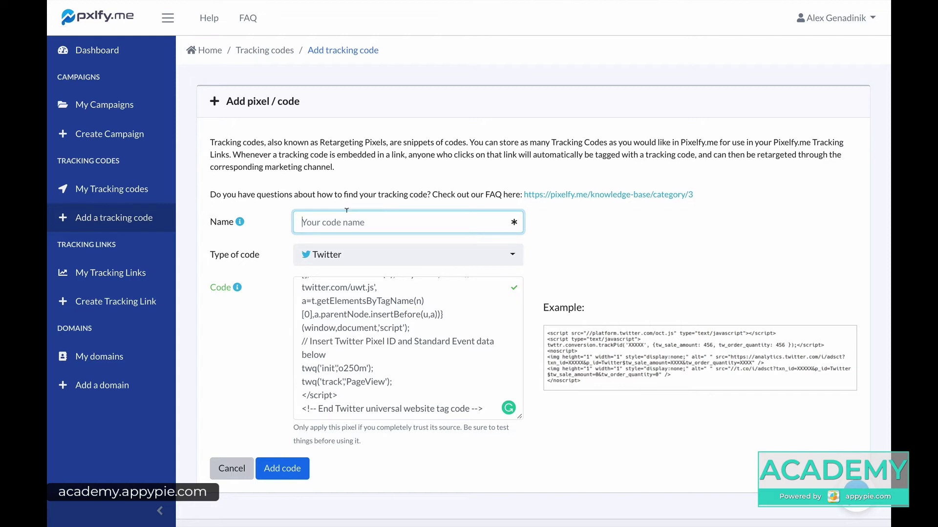
type("Twitter Pixel For Fundraising Book")
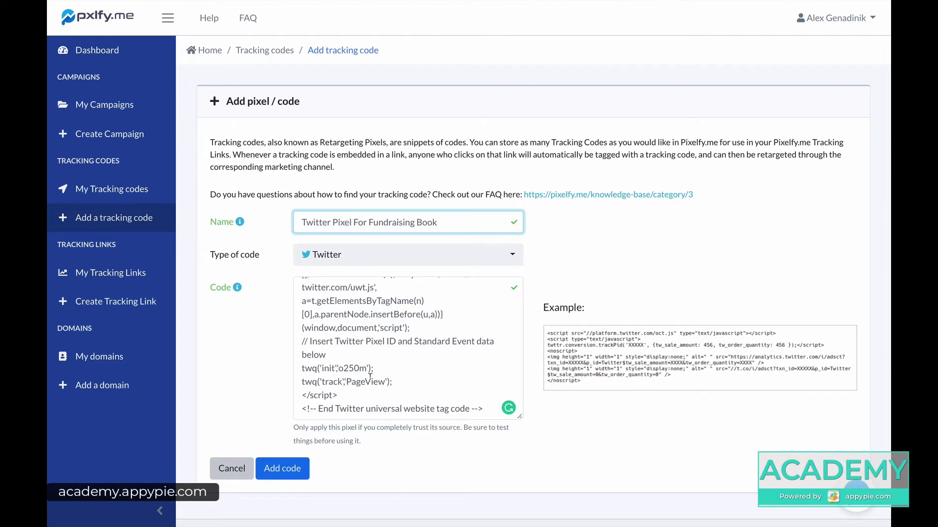
left_click(283, 469)
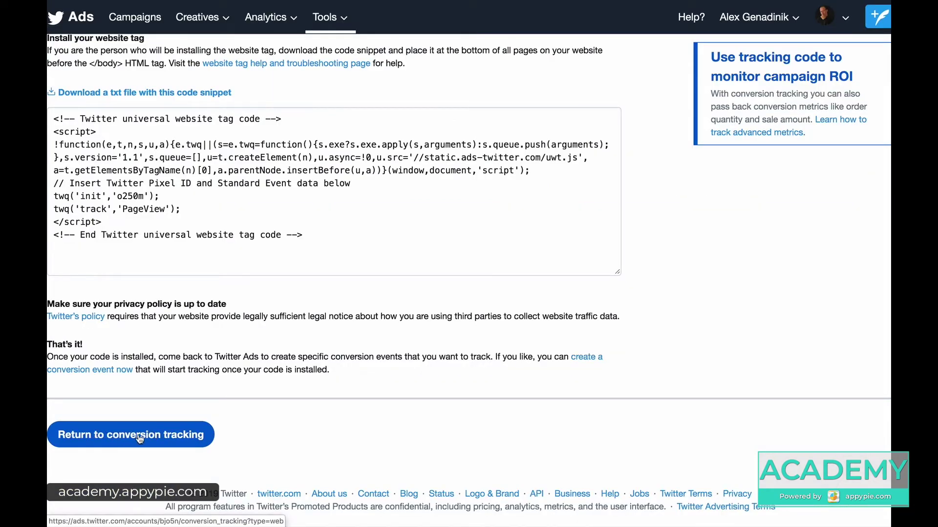
- Back in Twitter Ads, return to the conversion tracking list and read the explanation of the Fundraising book event's tag status
left_click(140, 438)
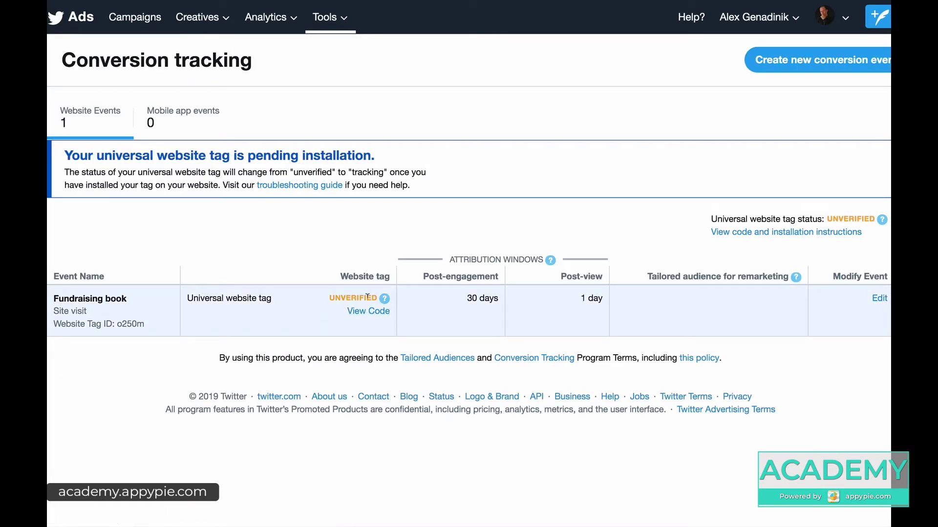
left_click(386, 300)
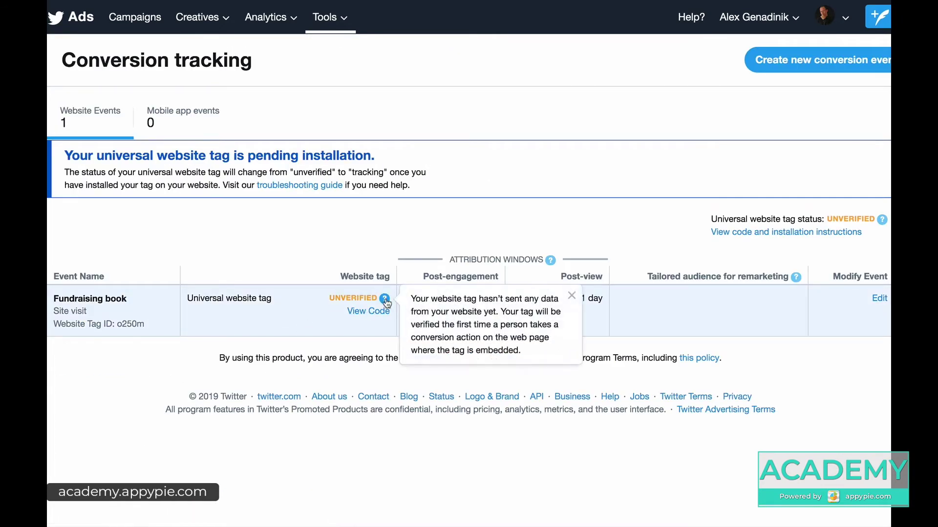
left_click_drag(438, 293, 524, 348)
left_click(447, 374)
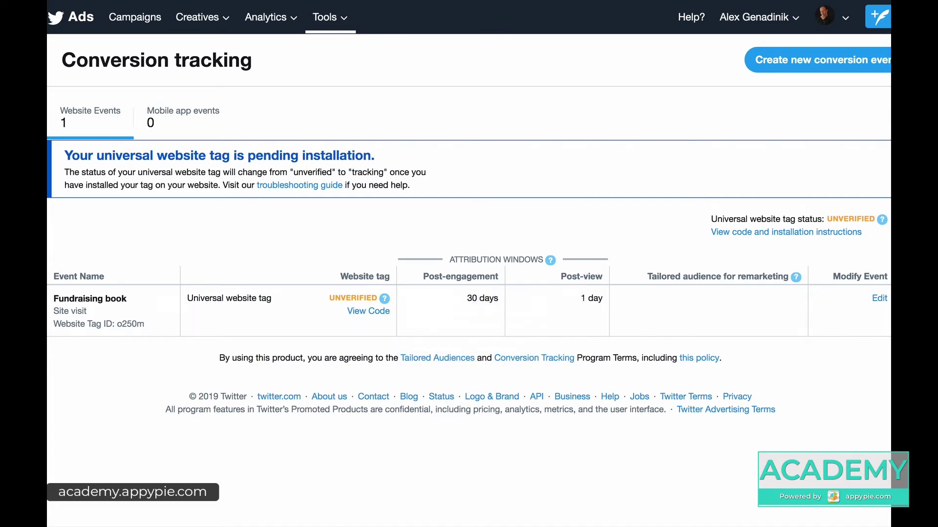
- In Pixelfy.me, start a new tracking link of the Any URL type with the friendly name "Test1"
mouse_move(100, 34)
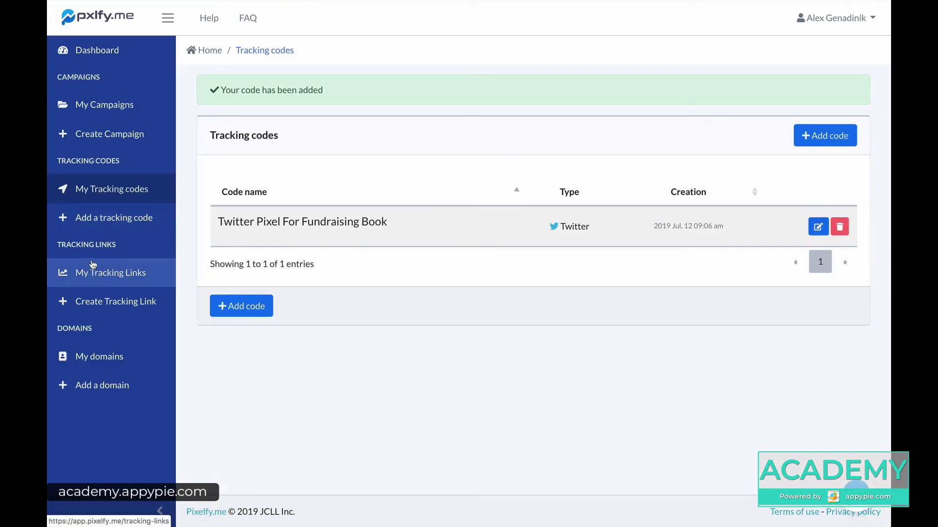
left_click_drag(66, 243, 93, 242)
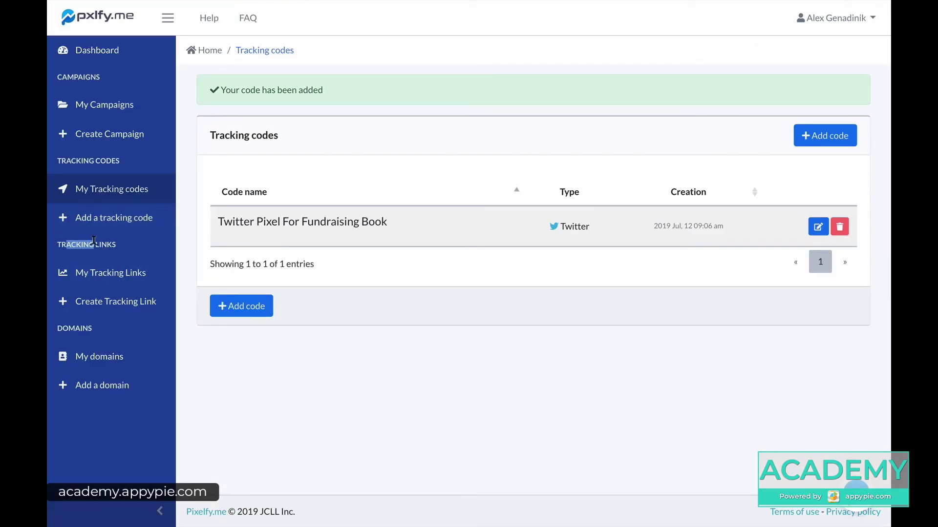
left_click(100, 303)
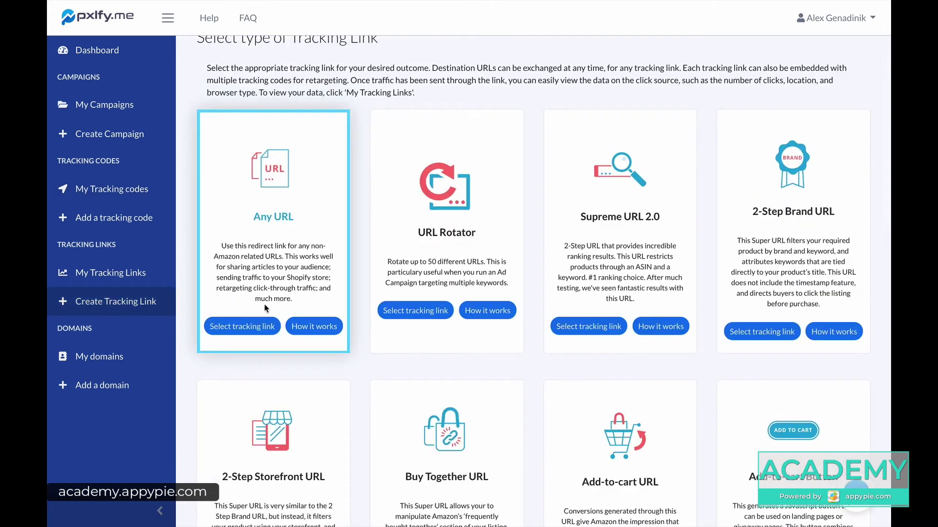
left_click(236, 328)
left_click(259, 227)
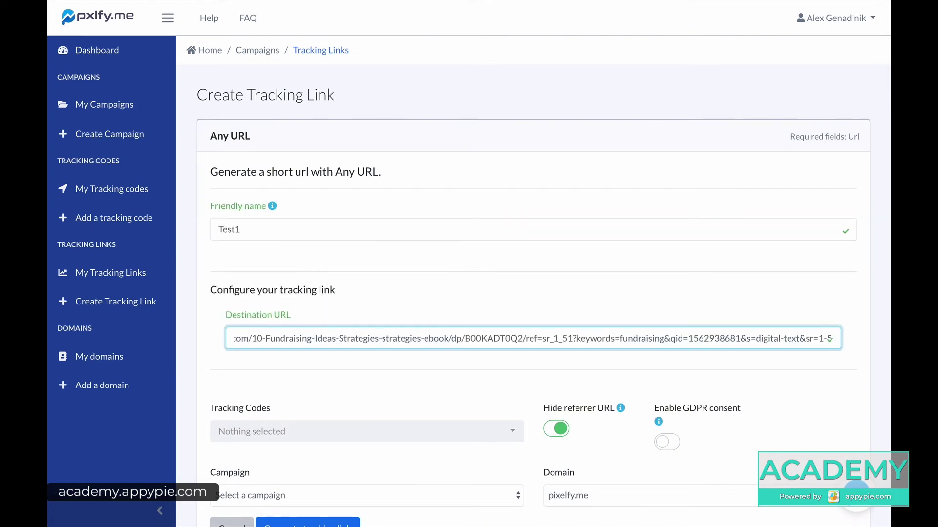
- Set the destination URL to the Amazon fundraising book link, trimming everything after "keywords=fundraising"
key("BackSpace")
key("BackSpace")
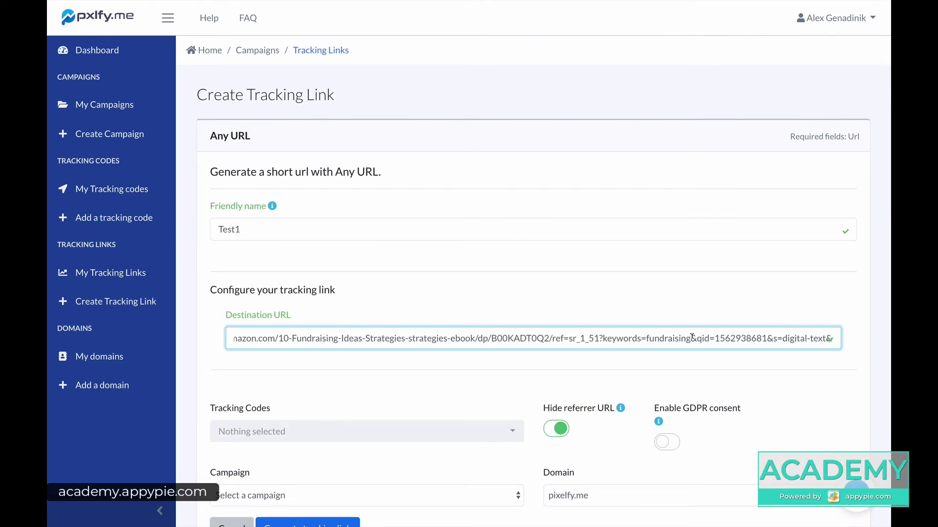
left_click_drag(692, 337, 866, 337)
key("BackSpace")
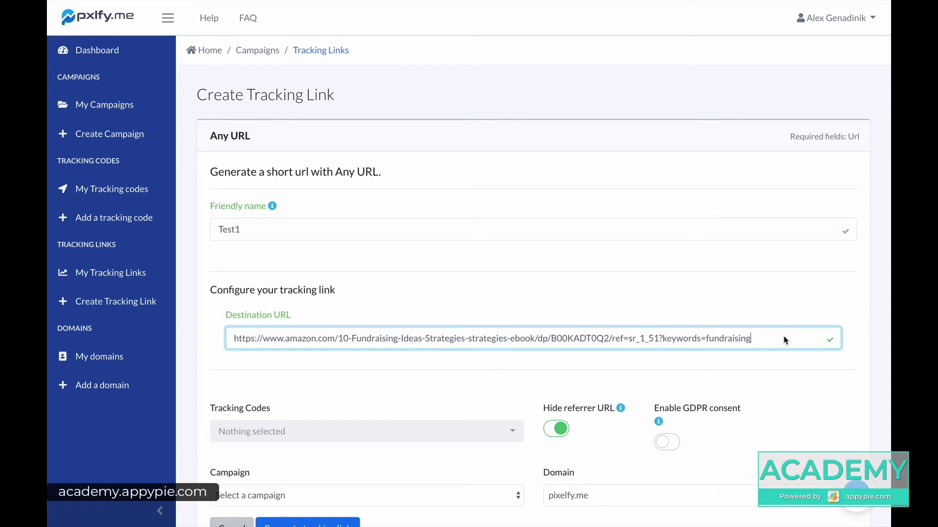
- Attach the Twitter Pixel For Fundraising Book tracking code to the link and assign it to "Fundraising book campaign"
scroll(461, 345, "down", 2)
left_click(461, 345)
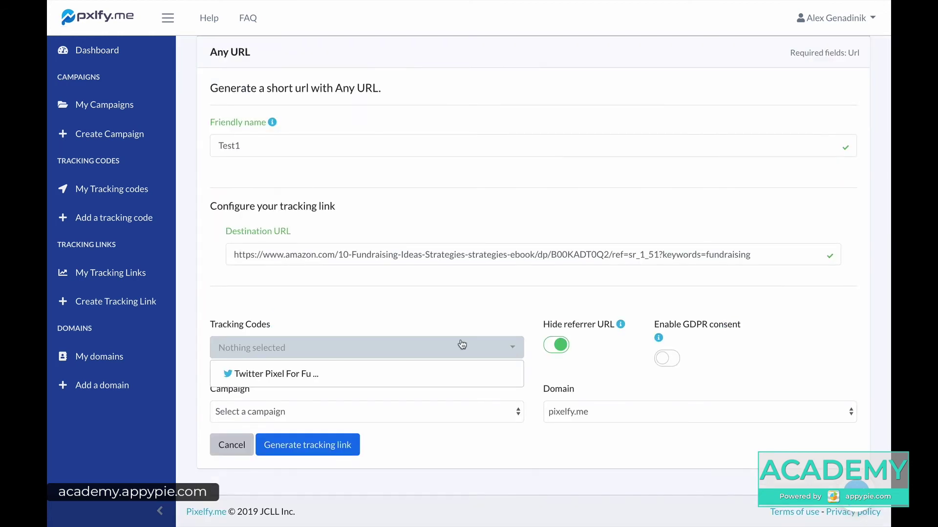
left_click(246, 377)
left_click(374, 317)
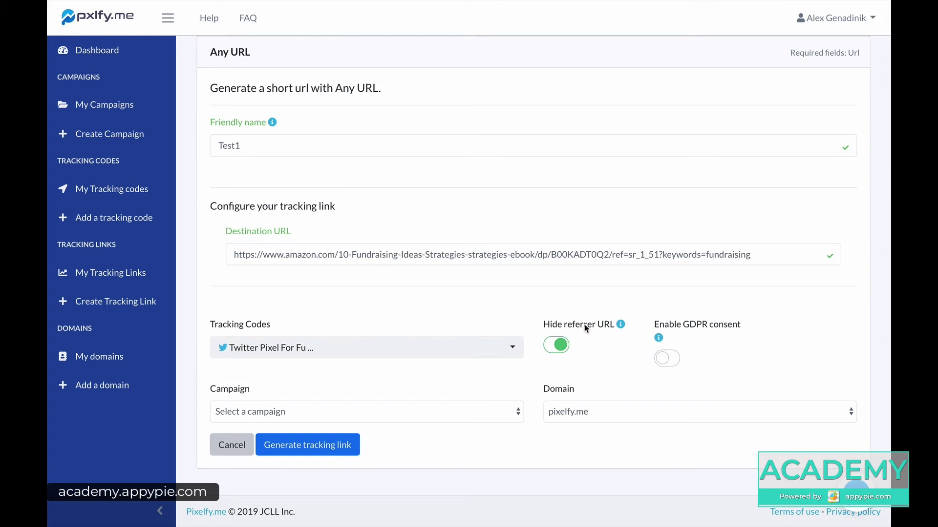
mouse_move(625, 327)
left_click(313, 413)
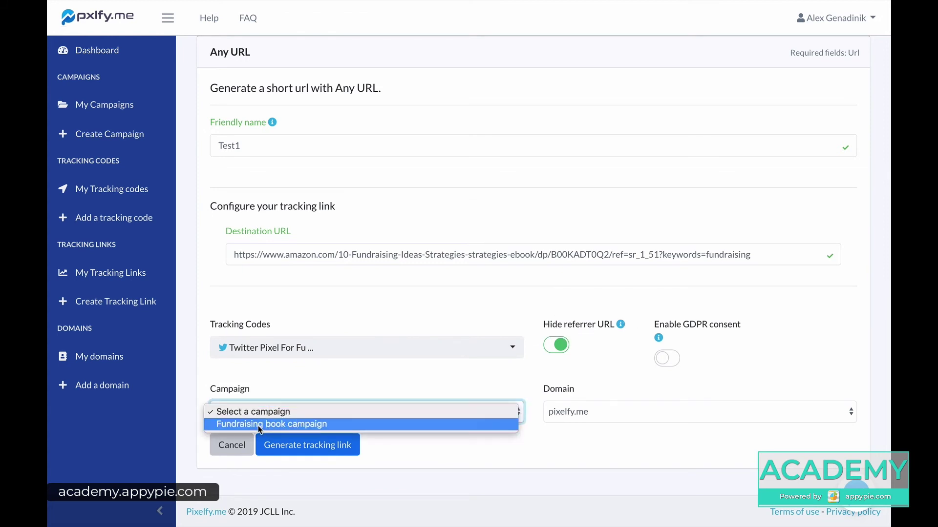
left_click(233, 424)
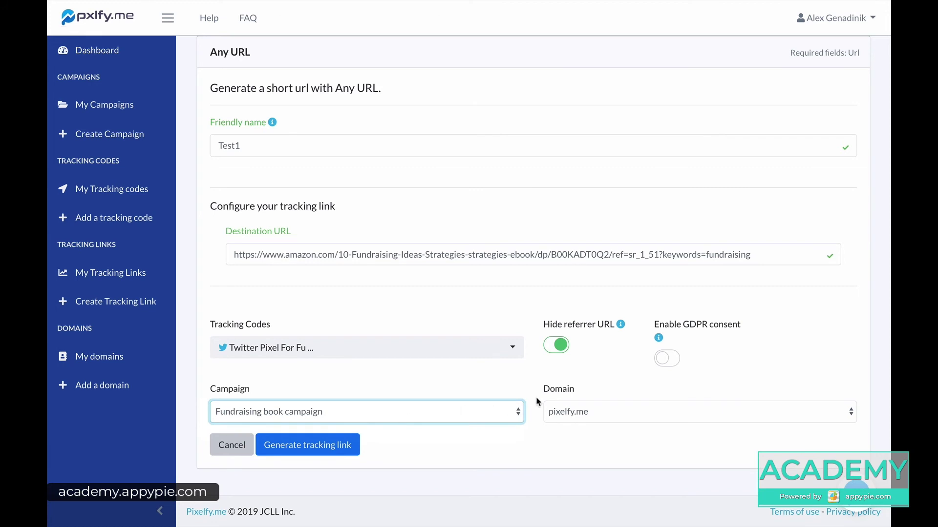
- Keep pixelfy.me as the domain, generate the tracking link and open it in the browser
left_click(617, 412)
left_click(613, 410)
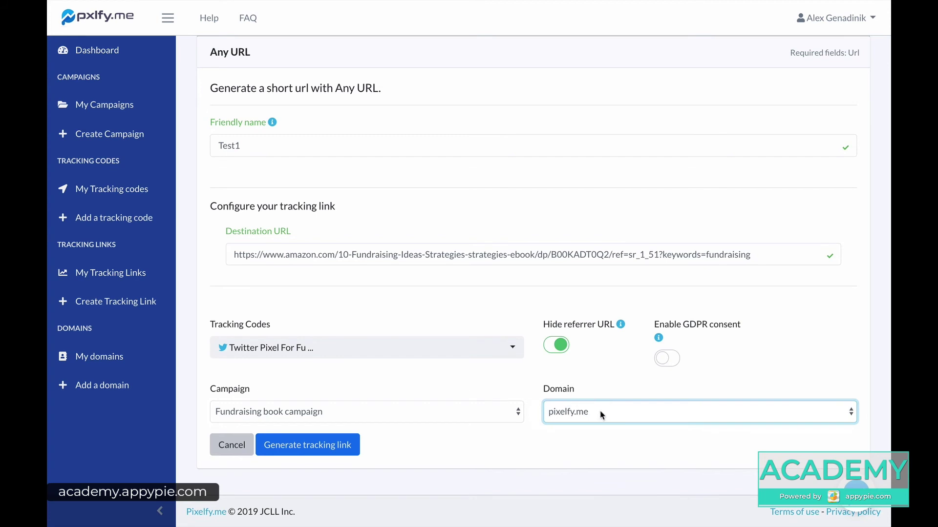
left_click(357, 389)
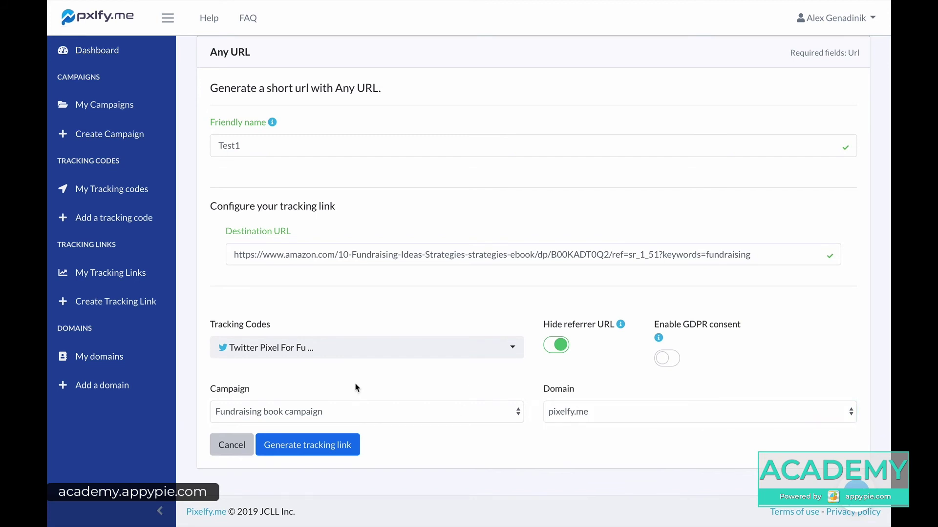
left_click(308, 446)
left_click(542, 171)
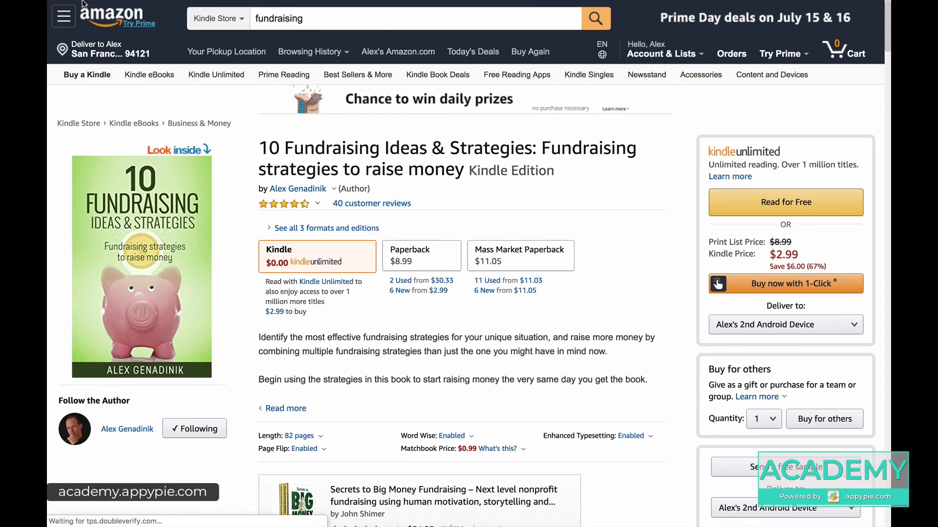
- In Twitter Ads, check the website tag status of the Fundraising book conversion event
mouse_move(85, 3)
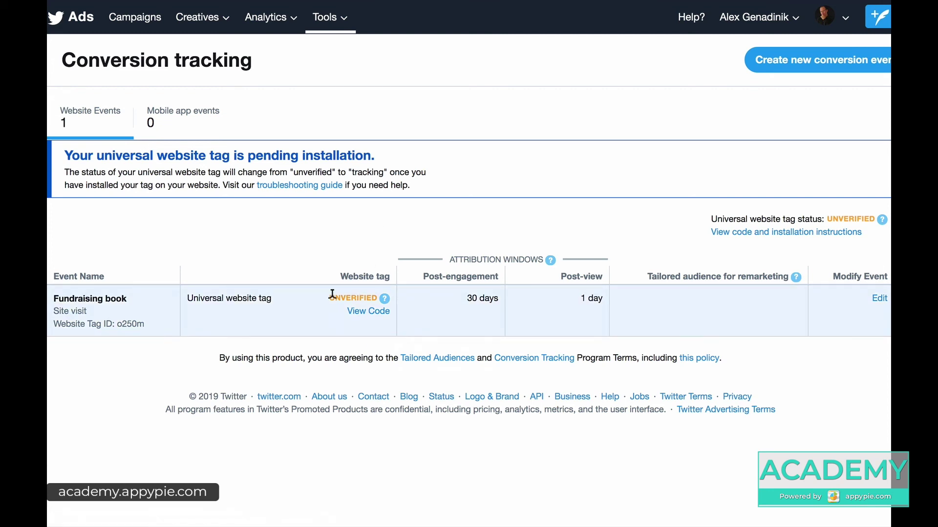
left_click_drag(375, 295, 332, 291)
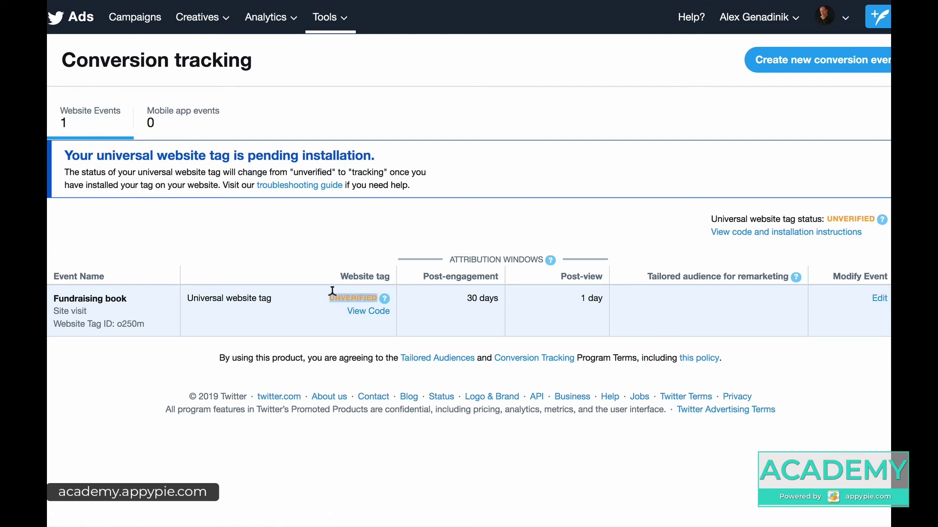